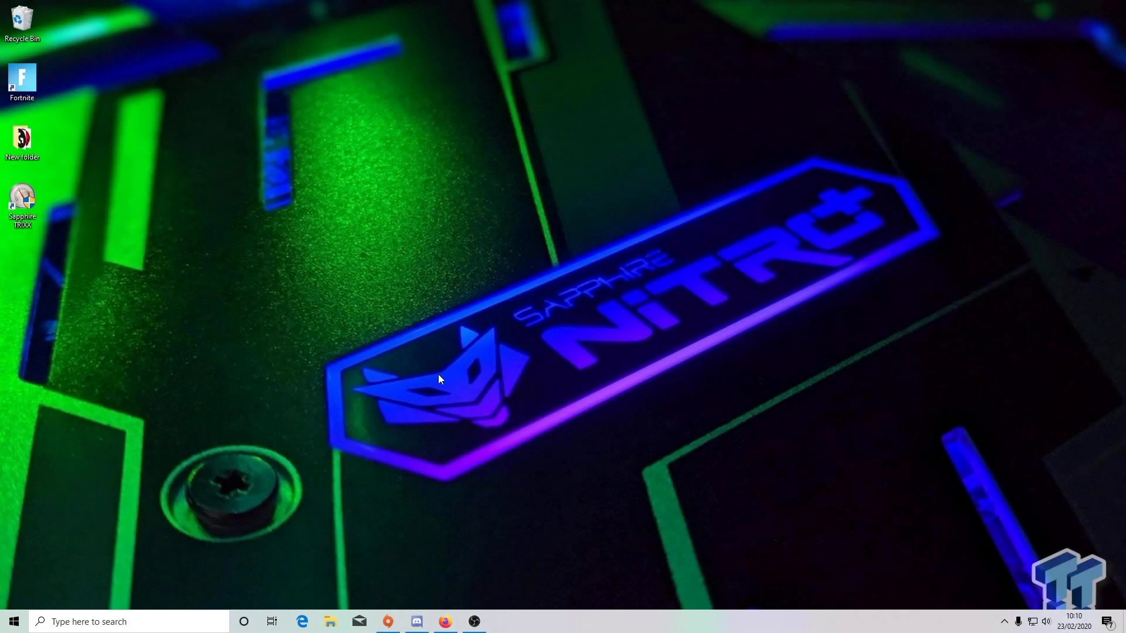
Launch Sapphire TRIXX, save the card's spec report as report.txt on the desktop, and open it
{"action": "double_click", "coordinate": [22, 199]}
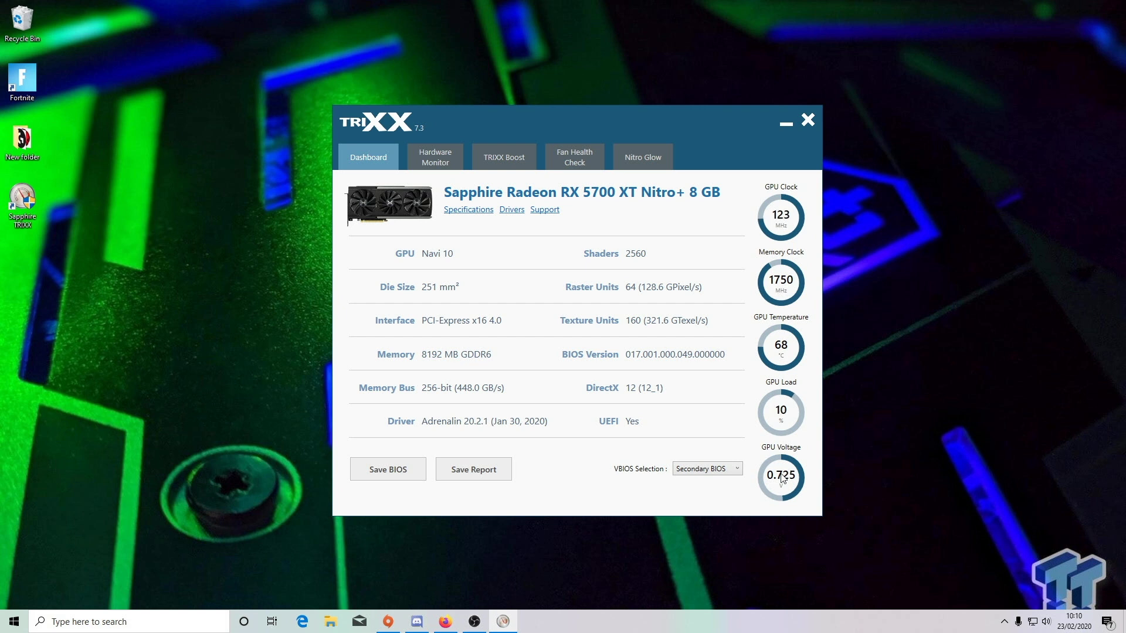
{"action": "left_click", "coordinate": [476, 472]}
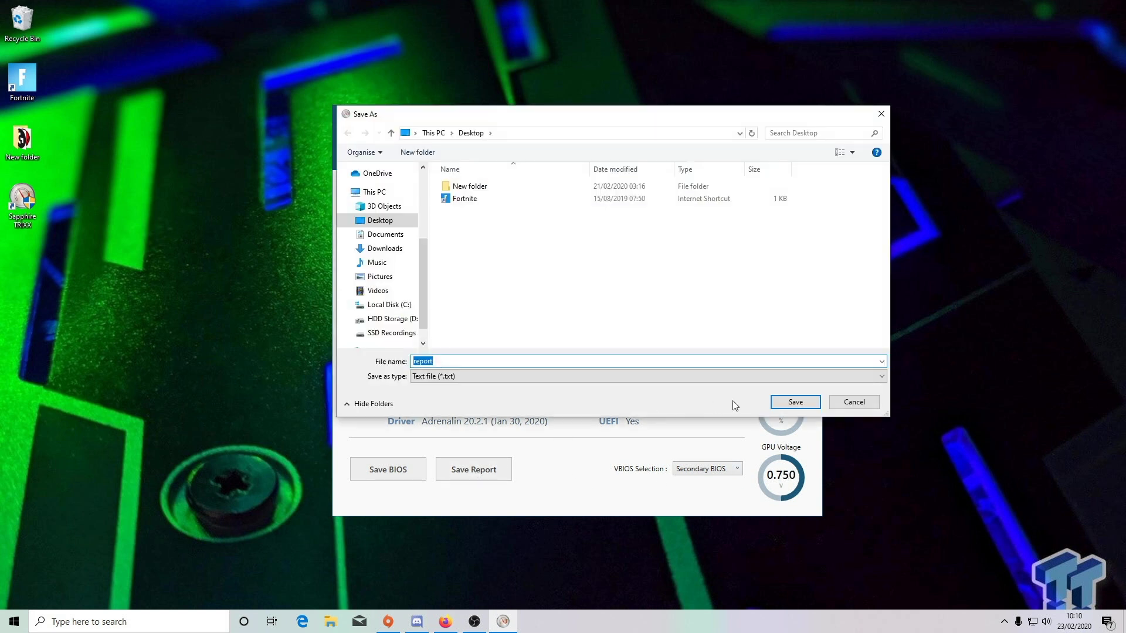
{"action": "left_click", "coordinate": [789, 401]}
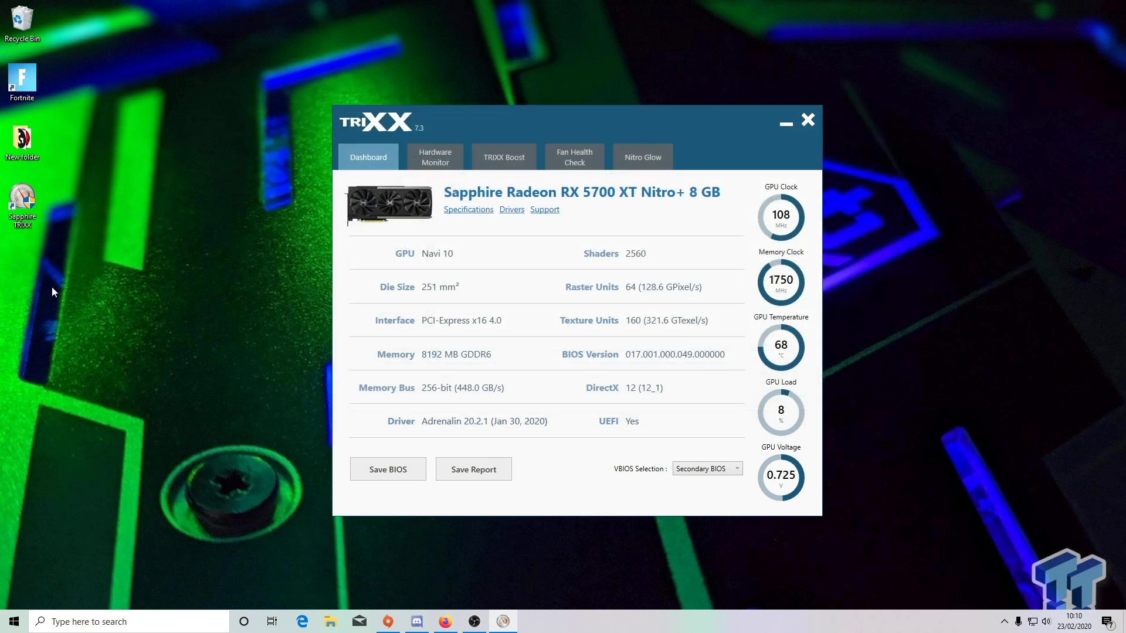
{"action": "double_click", "coordinate": [27, 276]}
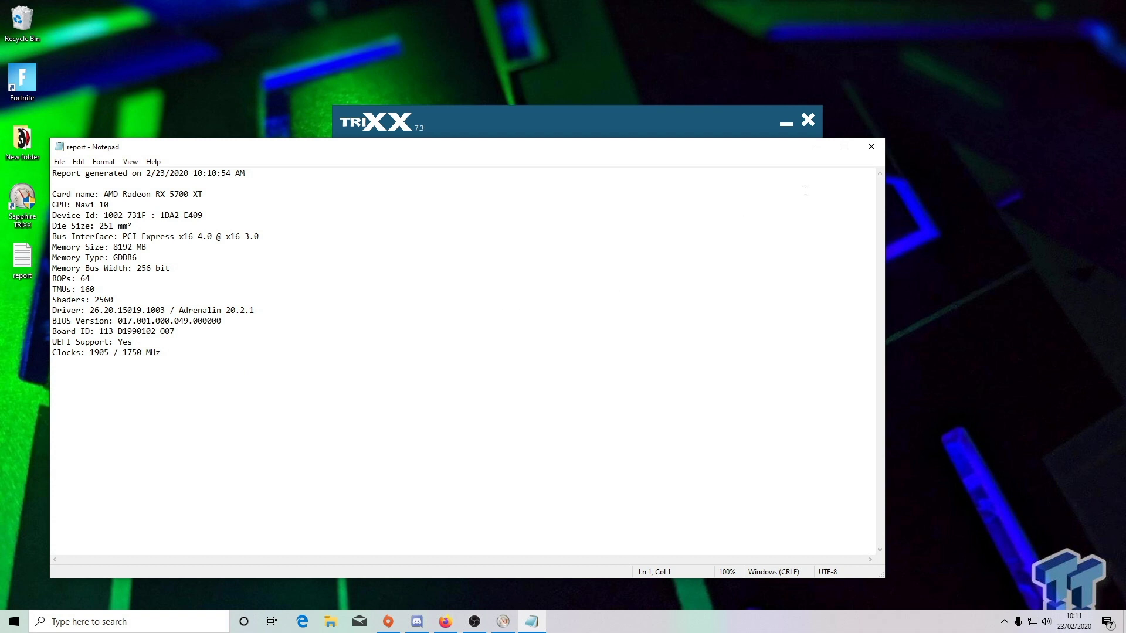
Close the report and save a bios.rom backup of the card's BIOS to the desktop
{"action": "left_click", "coordinate": [872, 148]}
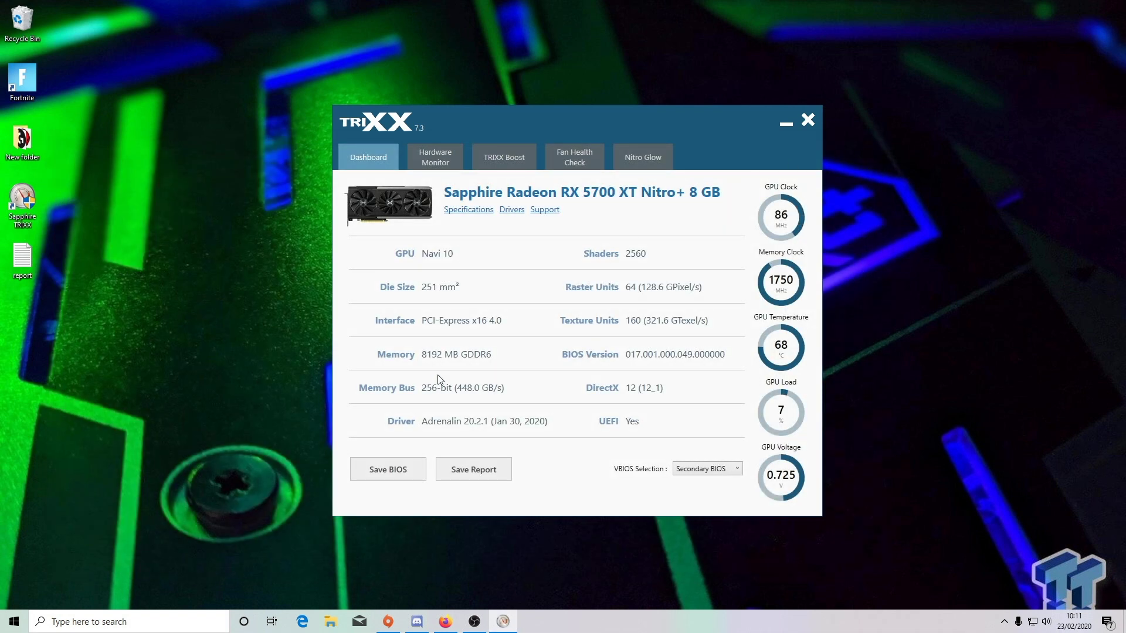
{"action": "left_click", "coordinate": [411, 460]}
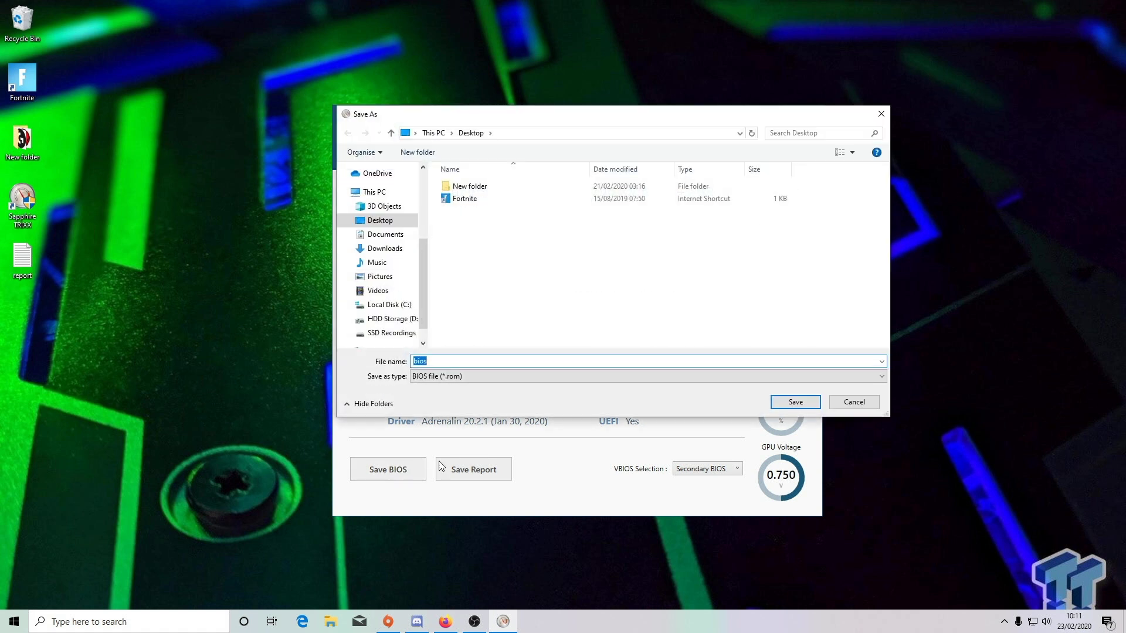
{"action": "left_click", "coordinate": [798, 401]}
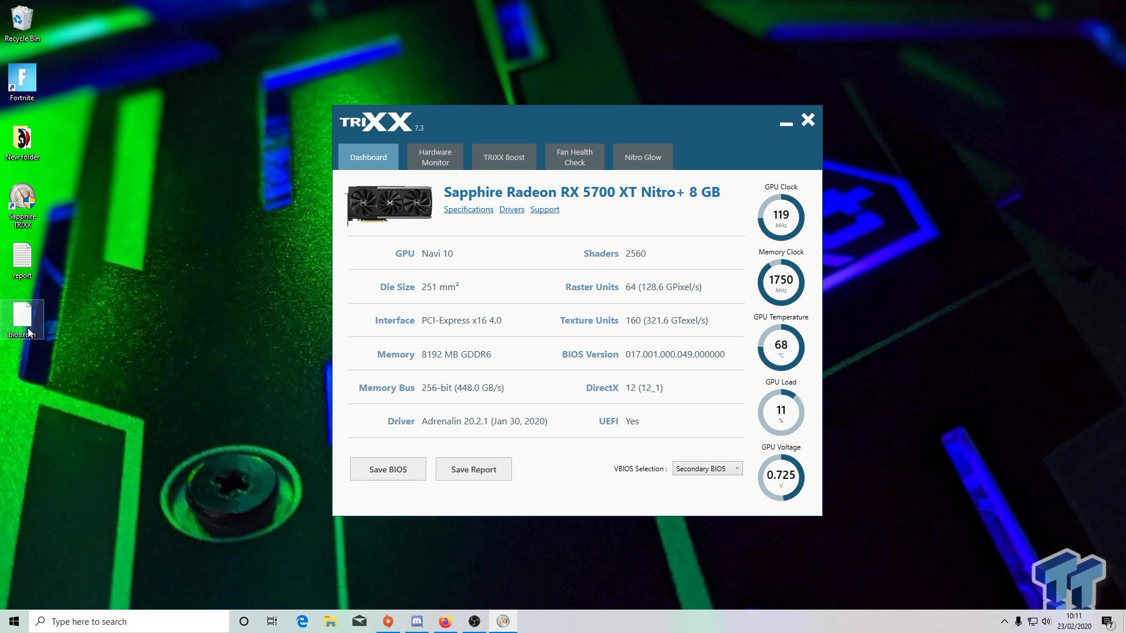
{"action": "left_click", "coordinate": [27, 330]}
{"action": "left_click", "coordinate": [598, 490]}
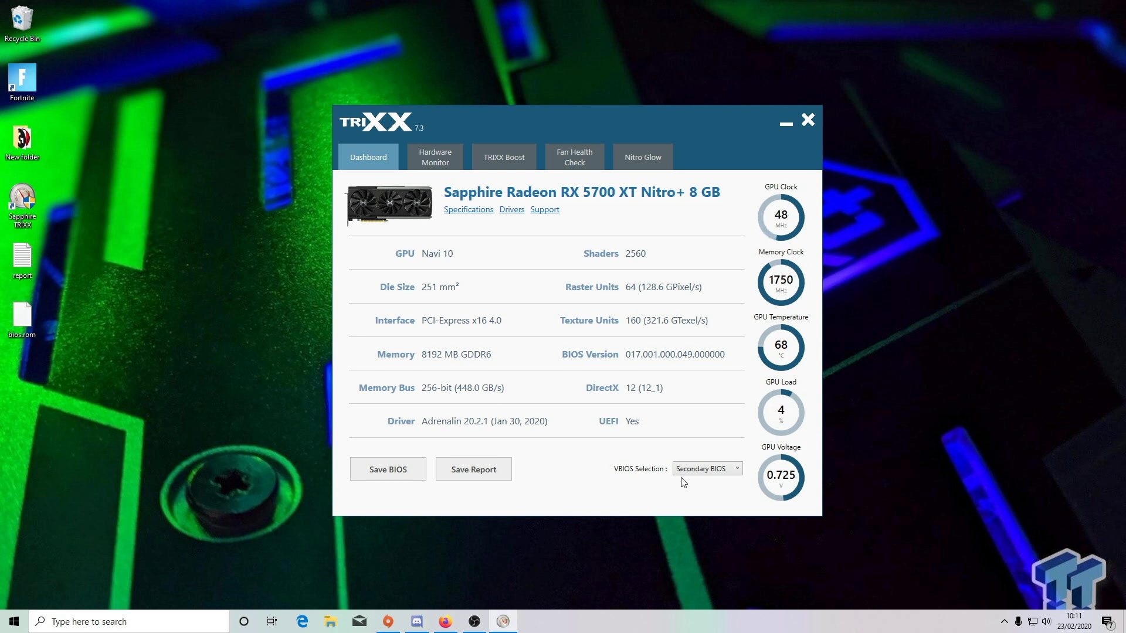
Switch VBIOS Selection to Primary BIOS, then back to Secondary BIOS, acknowledging each restart notice
{"action": "left_click", "coordinate": [716, 472]}
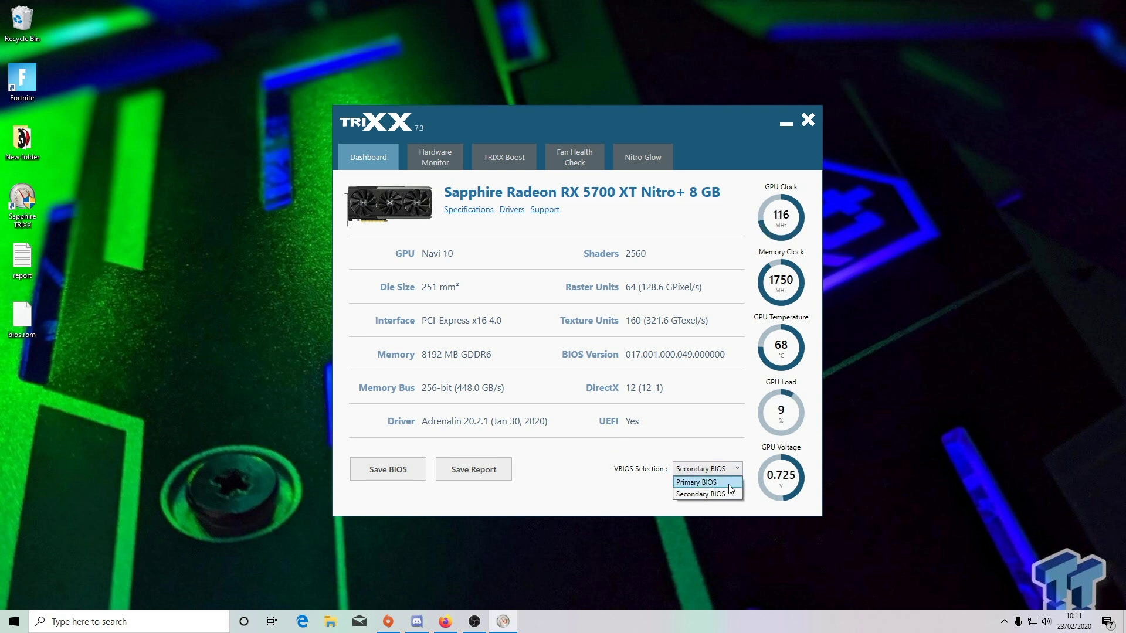
{"action": "left_click", "coordinate": [733, 484]}
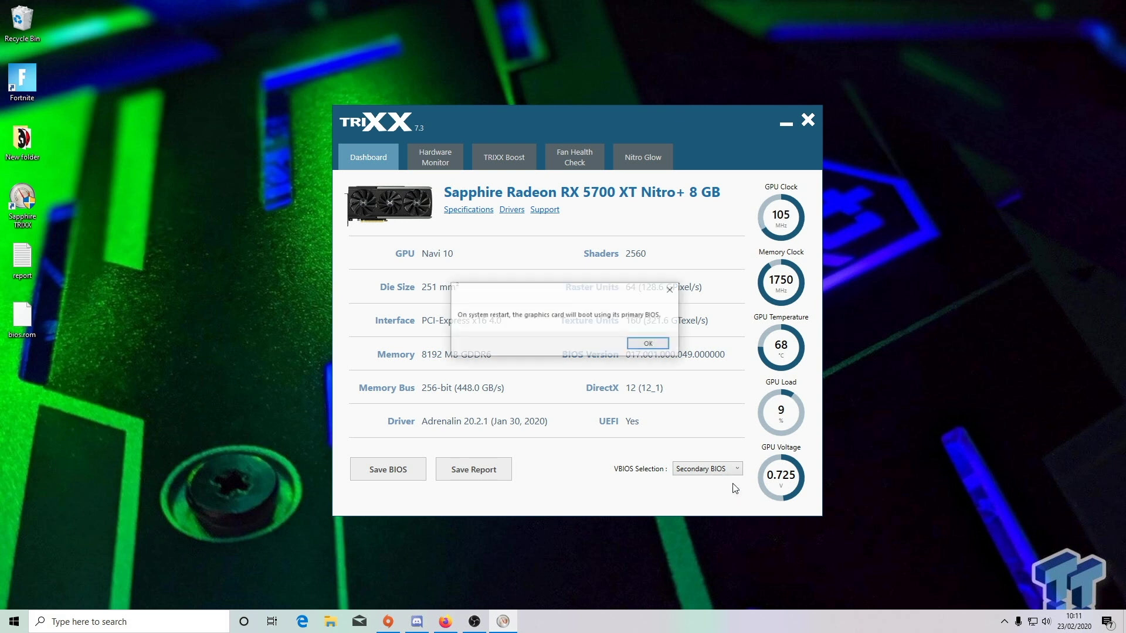
{"action": "left_click", "coordinate": [652, 346]}
{"action": "left_click", "coordinate": [733, 468]}
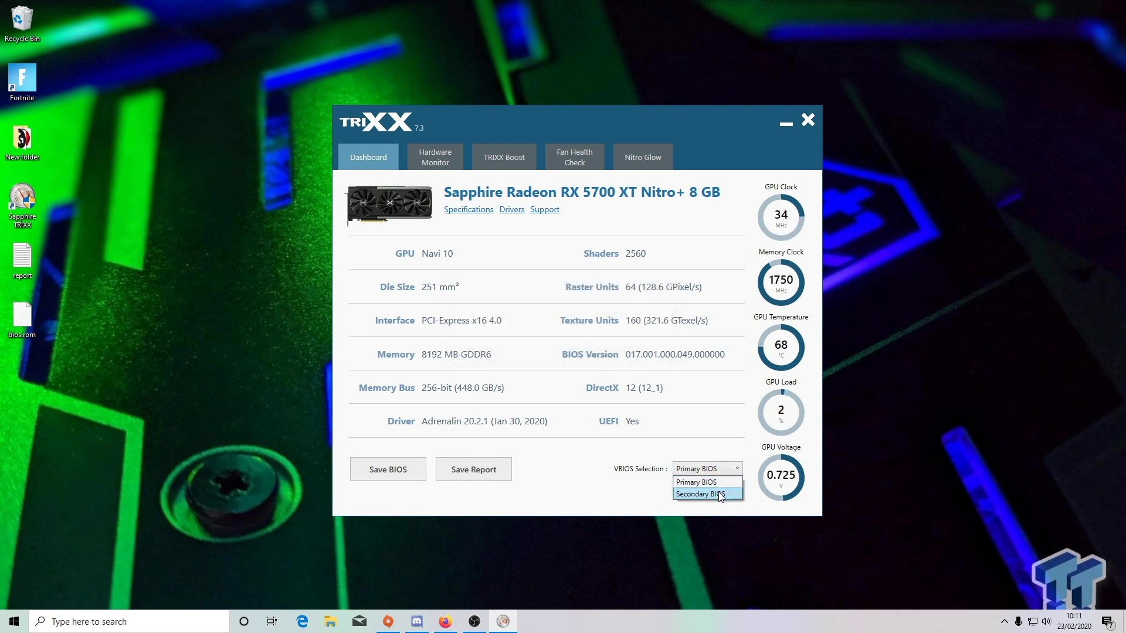
{"action": "left_click", "coordinate": [728, 492]}
{"action": "left_click", "coordinate": [654, 344]}
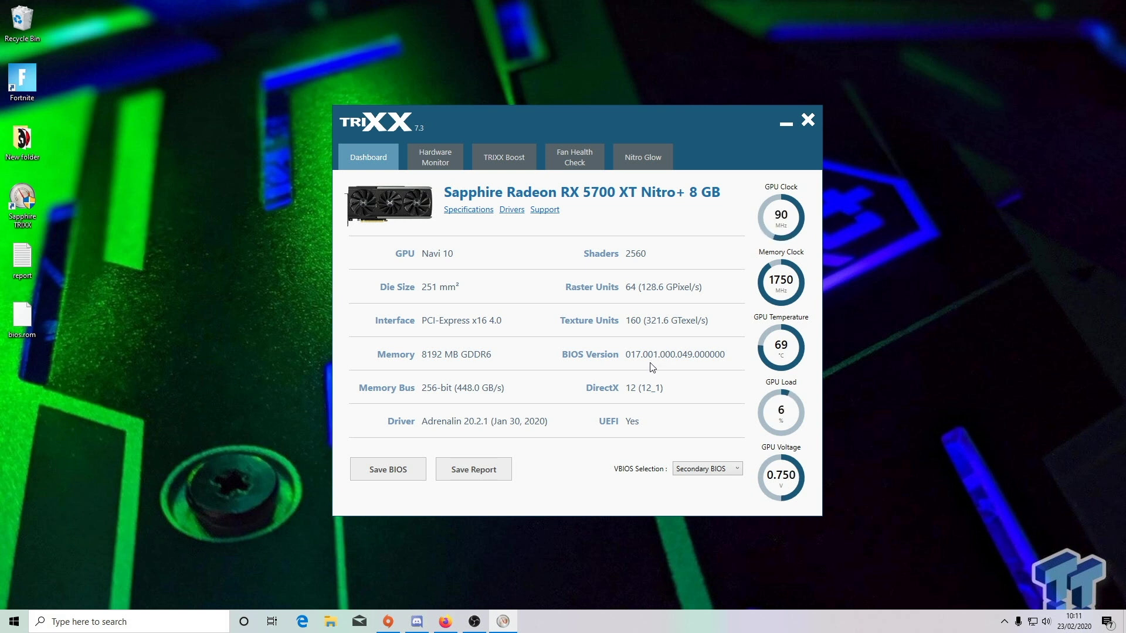
Open the Hardware Monitor tab and scroll through the clock, temperature, load and voltage graphs
{"action": "left_click", "coordinate": [435, 166]}
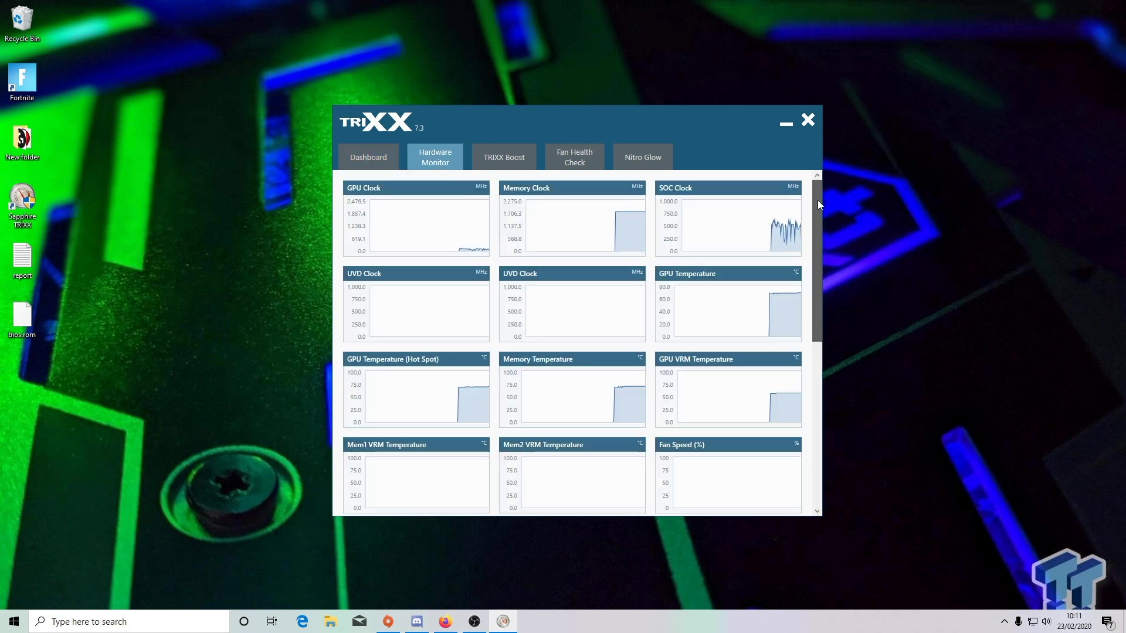
{"action": "left_click_drag", "start_coordinate": [819, 201], "coordinate": [827, 375]}
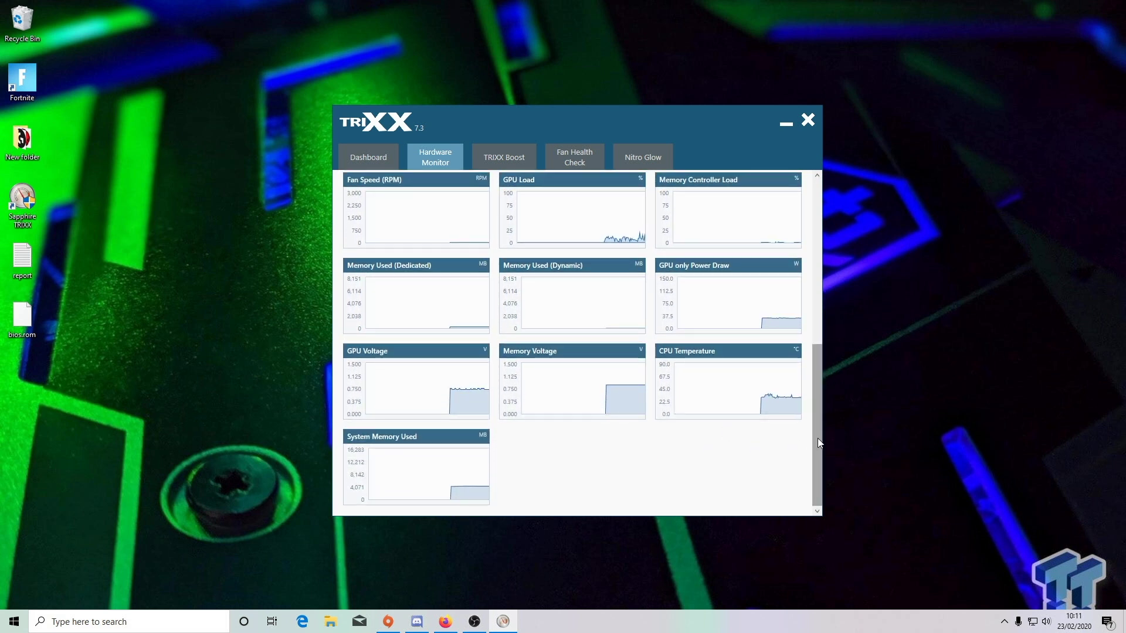
{"action": "left_click_drag", "start_coordinate": [817, 438], "coordinate": [826, 266]}
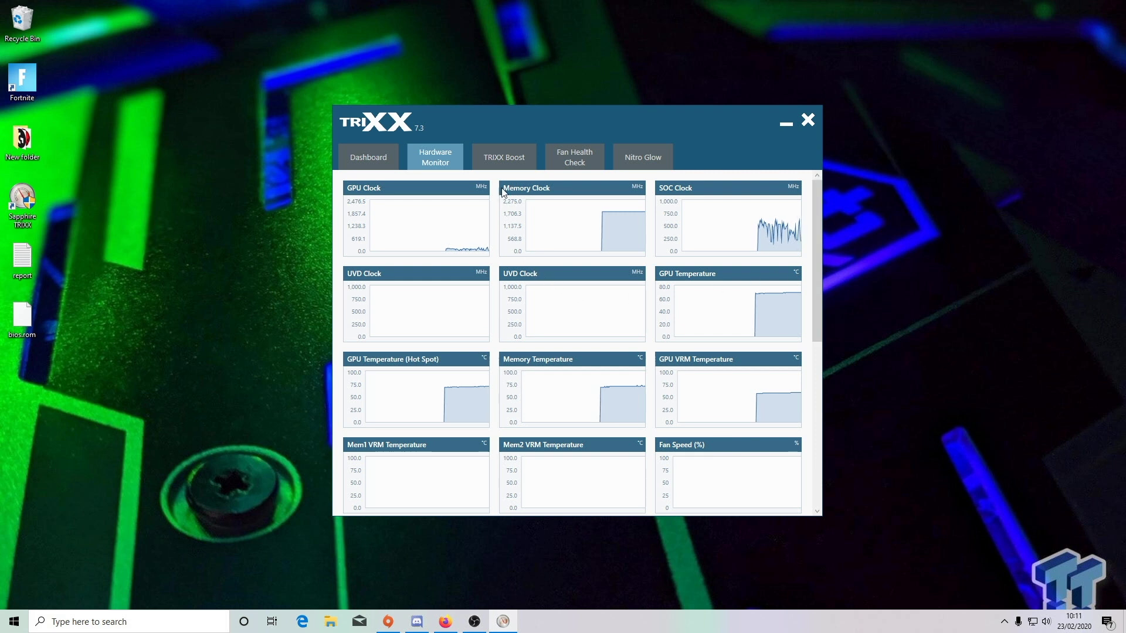
On TRIXX Boost, enable the 4K, 1440 and Full HD resolutions and set Resolution Scale to 85%
{"action": "left_click", "coordinate": [498, 161]}
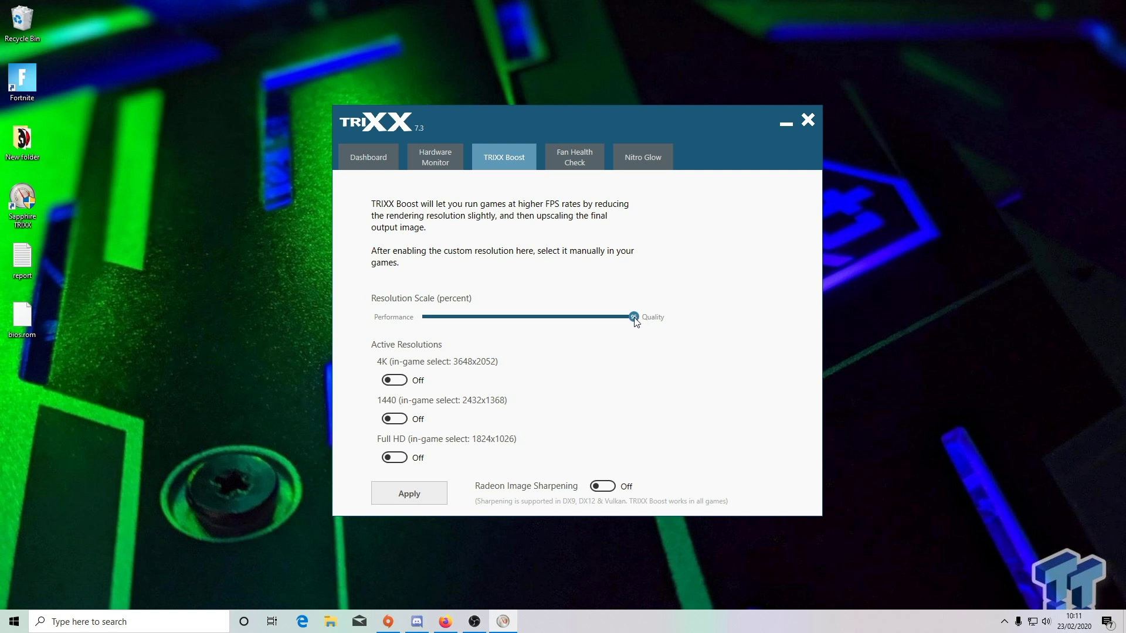
{"action": "mouse_move", "coordinate": [635, 321]}
{"action": "left_mouse_down"}
{"action": "mouse_move", "coordinate": [418, 327]}
{"action": "mouse_move", "coordinate": [637, 330]}
{"action": "left_mouse_up"}
{"action": "left_click", "coordinate": [395, 380]}
{"action": "left_click", "coordinate": [395, 419]}
{"action": "left_click", "coordinate": [394, 457]}
{"action": "left_click_drag", "start_coordinate": [638, 320], "coordinate": [555, 327]}
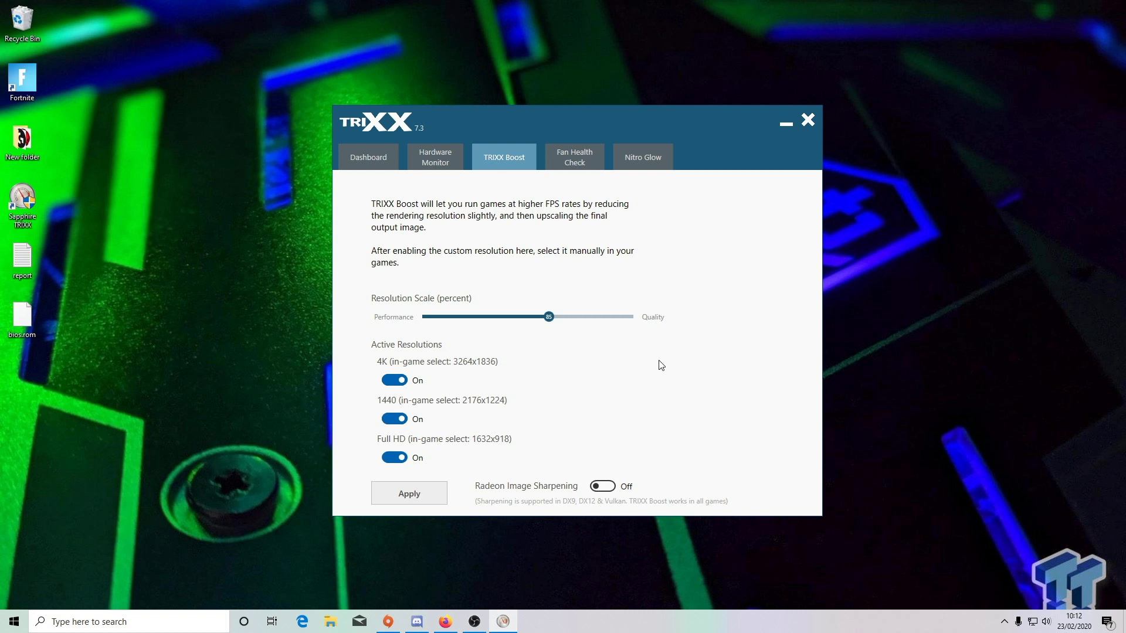
Enable Virtual Super Resolution under Gaming > Global Display in AMD Radeon Software, then restore TRIXX
{"action": "right_click", "coordinate": [850, 319]}
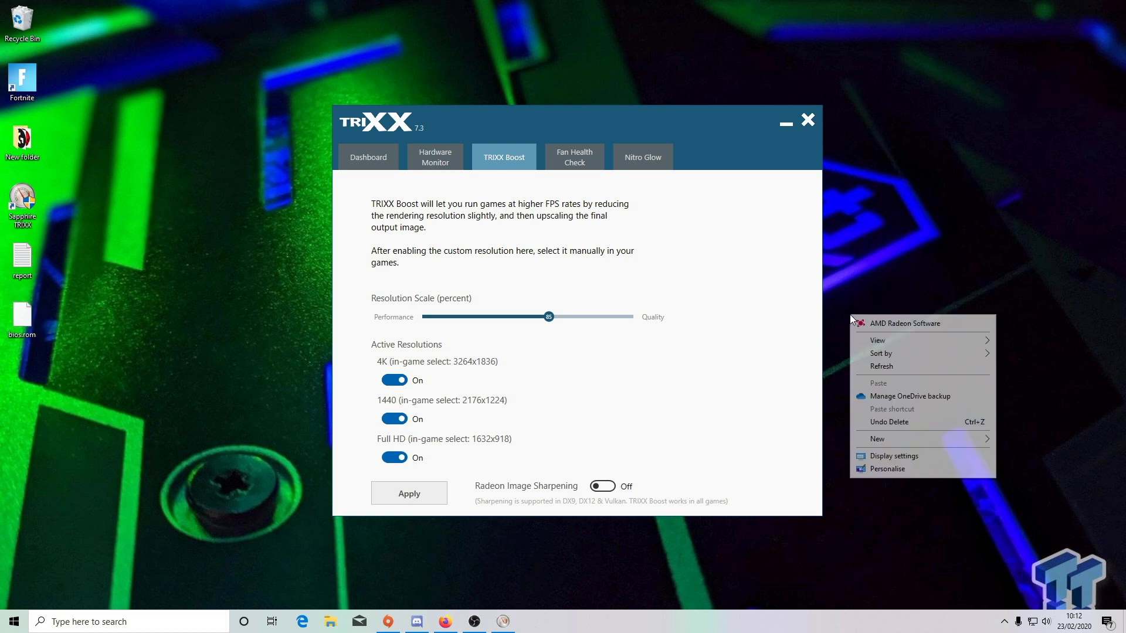
{"action": "left_click", "coordinate": [899, 327]}
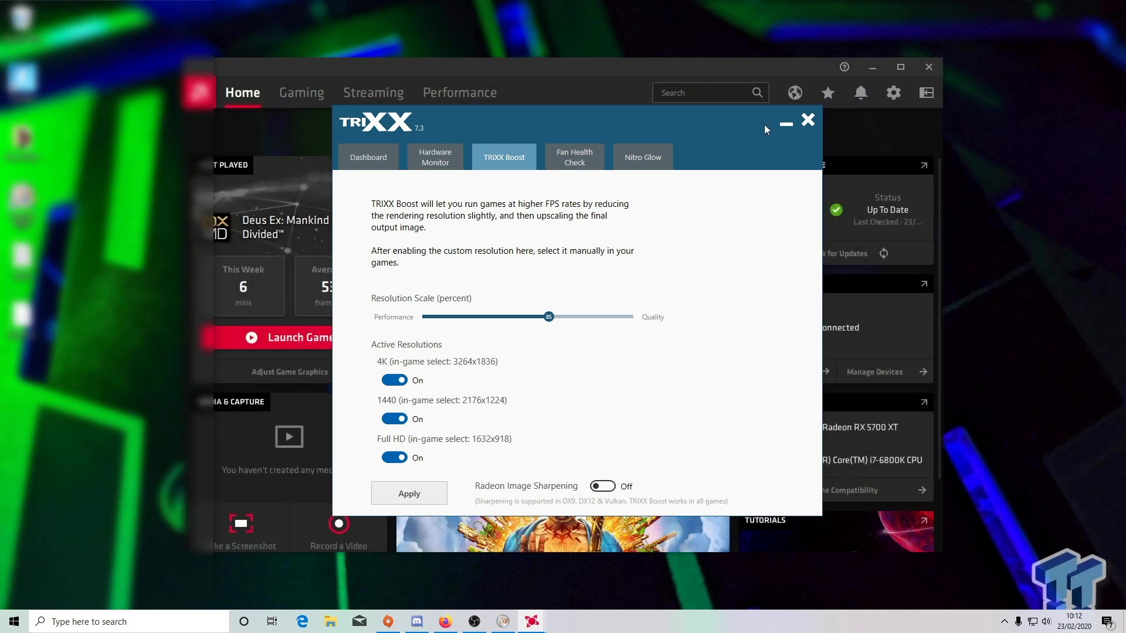
{"action": "left_click", "coordinate": [784, 123]}
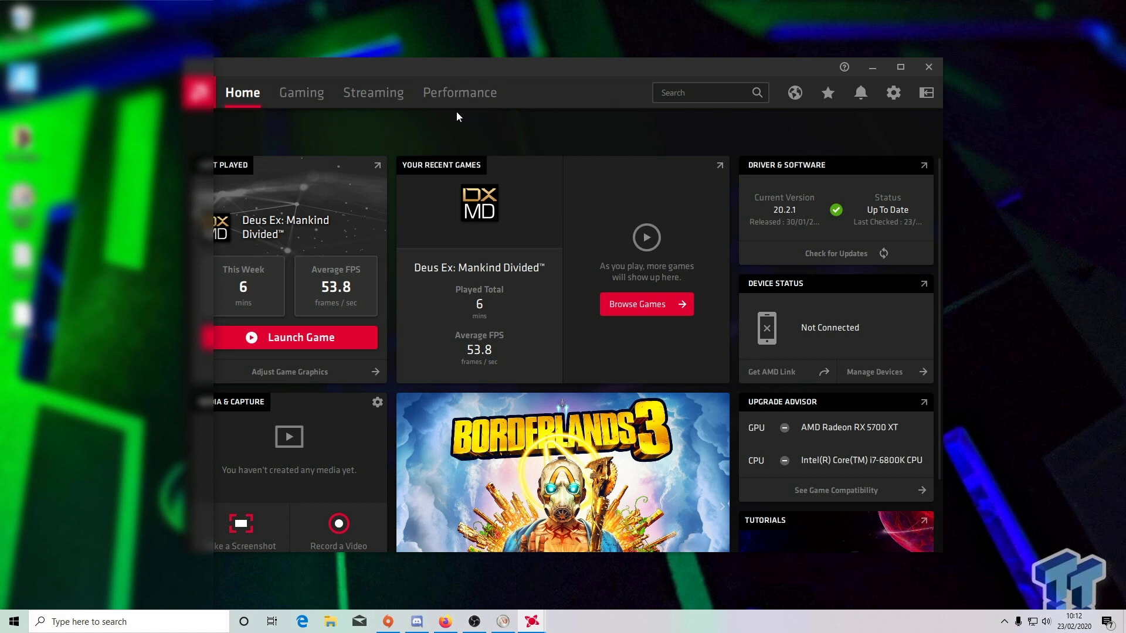
{"action": "left_click", "coordinate": [302, 99]}
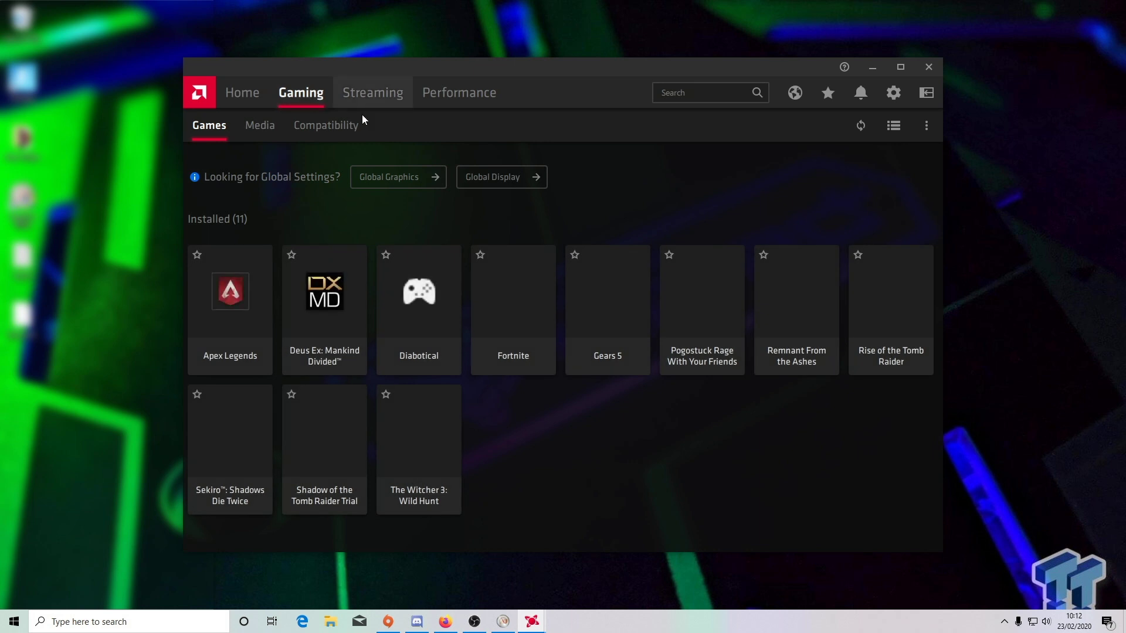
{"action": "left_click", "coordinate": [495, 177]}
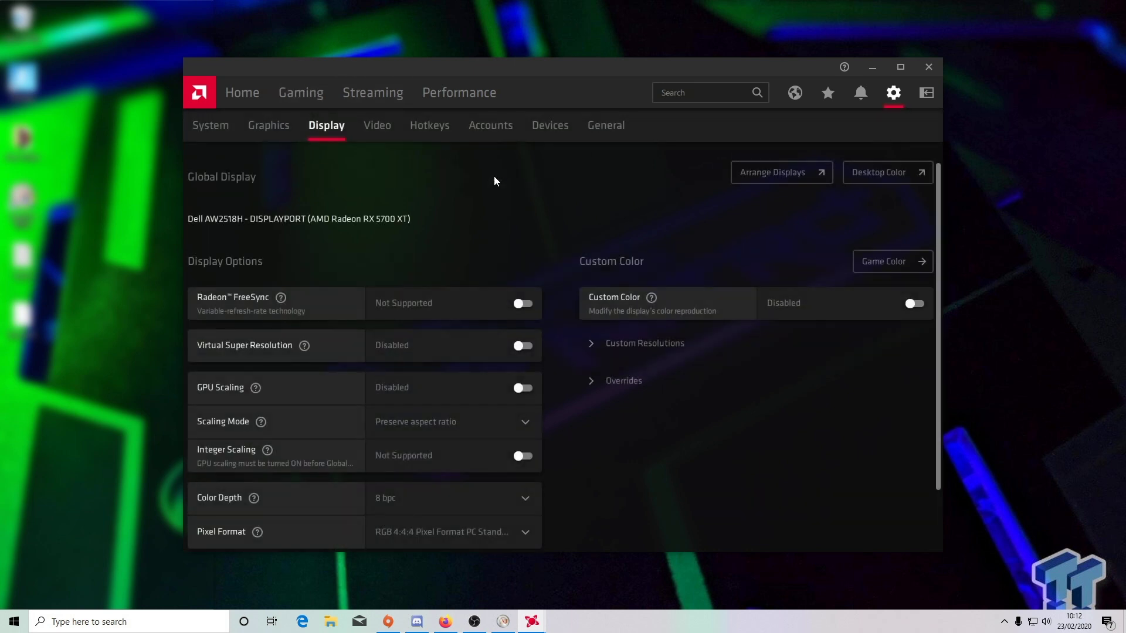
{"action": "left_click", "coordinate": [530, 352]}
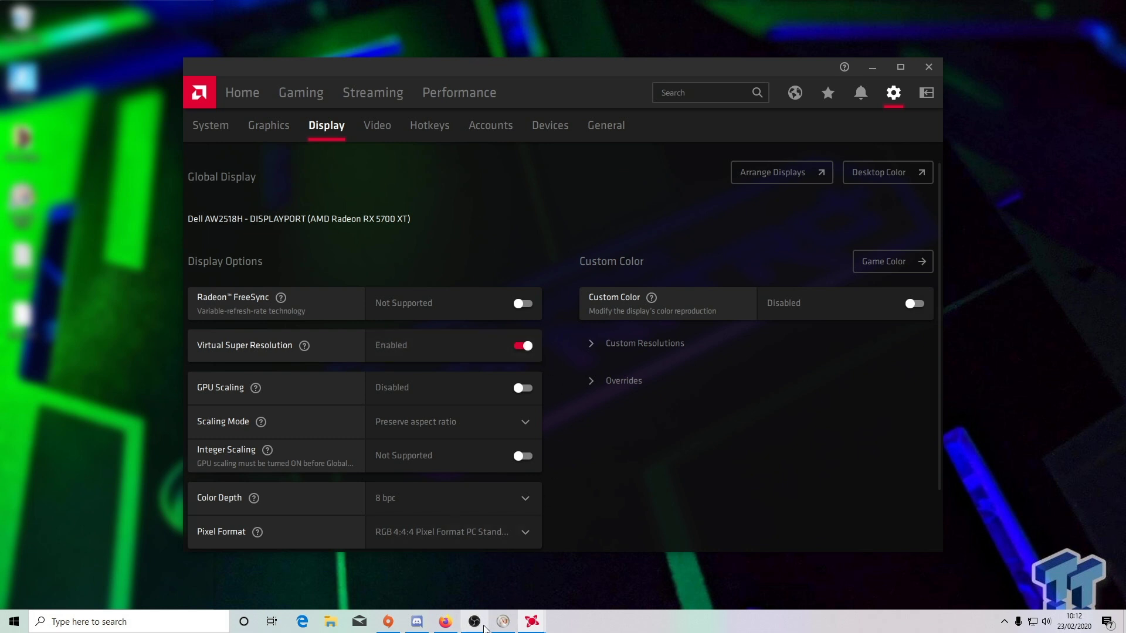
{"action": "left_click", "coordinate": [503, 623]}
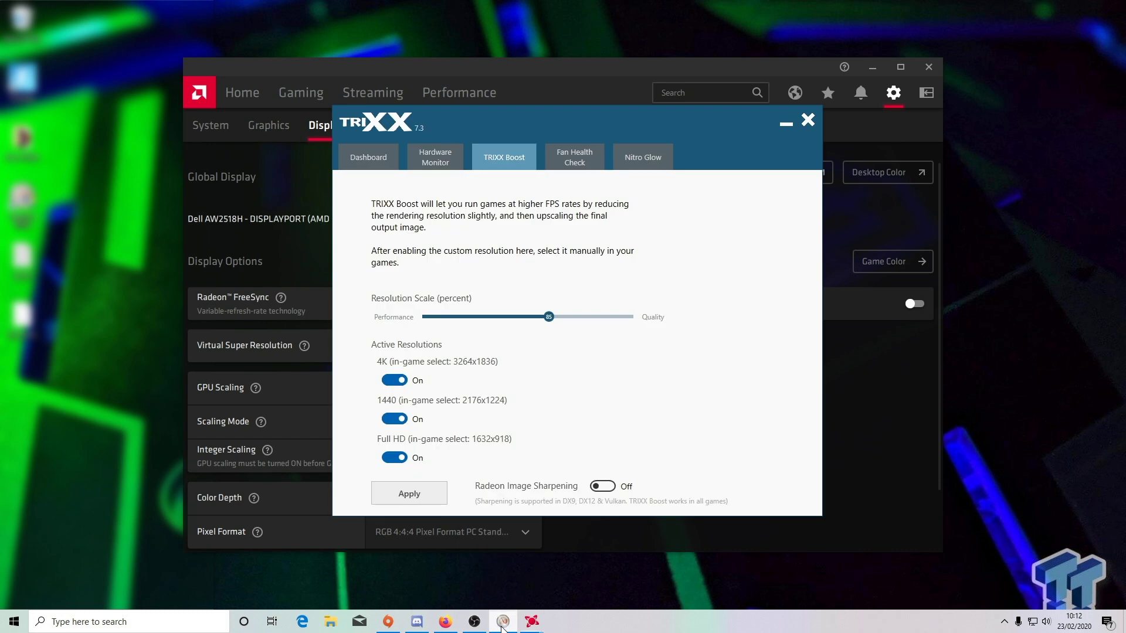
Toggle Radeon Image Sharpening to On in TRIXX Boost
{"action": "left_click", "coordinate": [609, 494]}
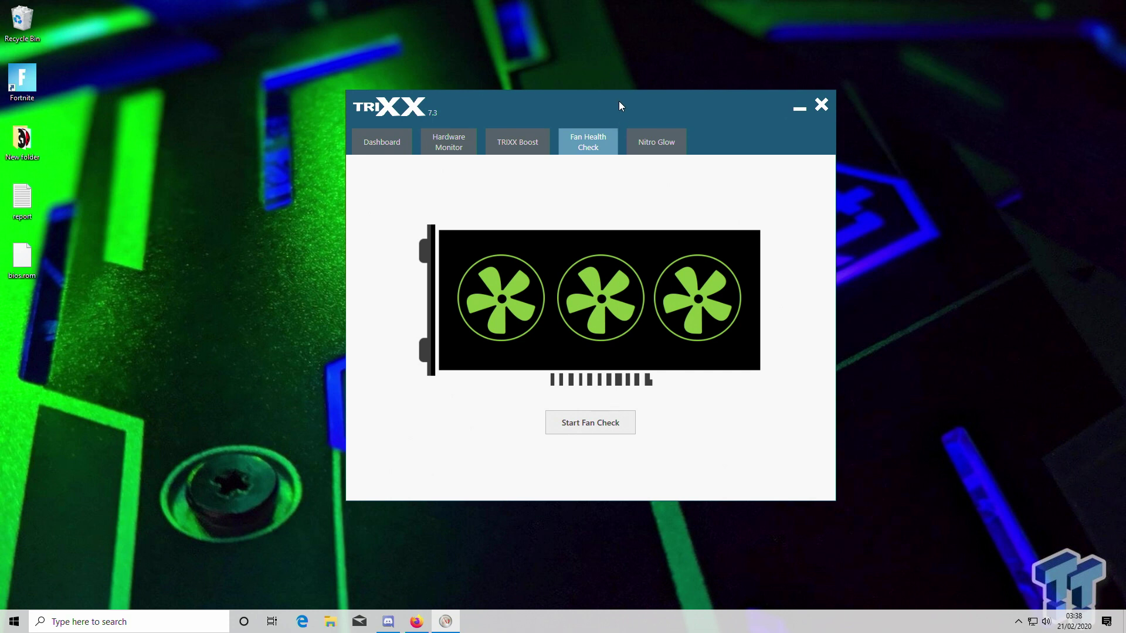
Start the fan check on the Fan Health Check page
{"action": "left_click", "coordinate": [584, 425]}
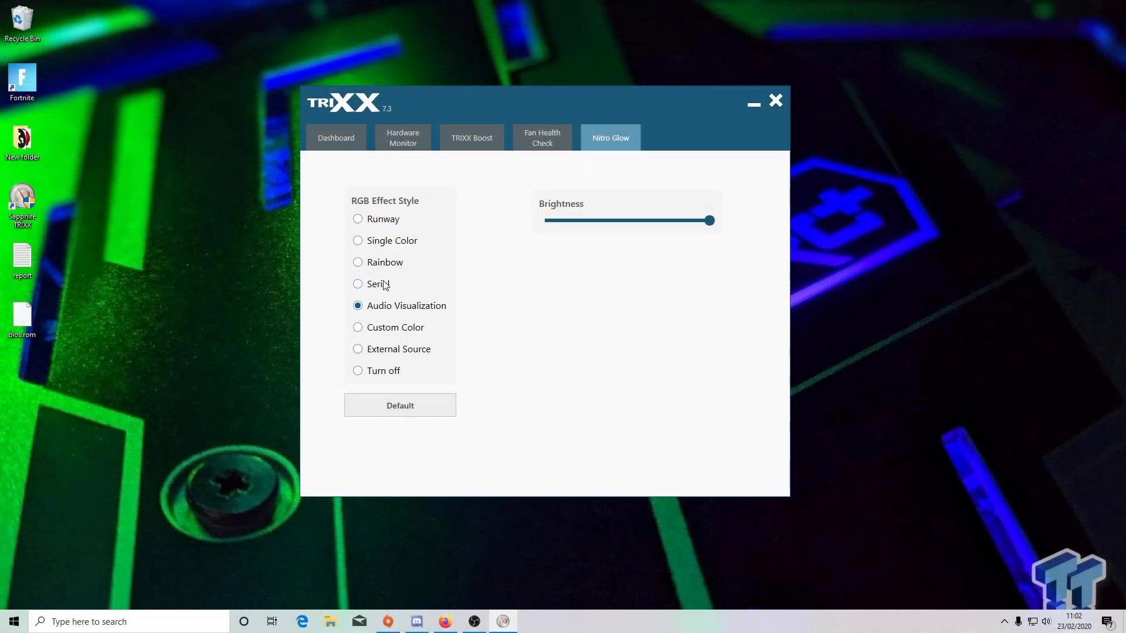
Select External Source as the Nitro Glow lighting mode
{"action": "left_click", "coordinate": [396, 352]}
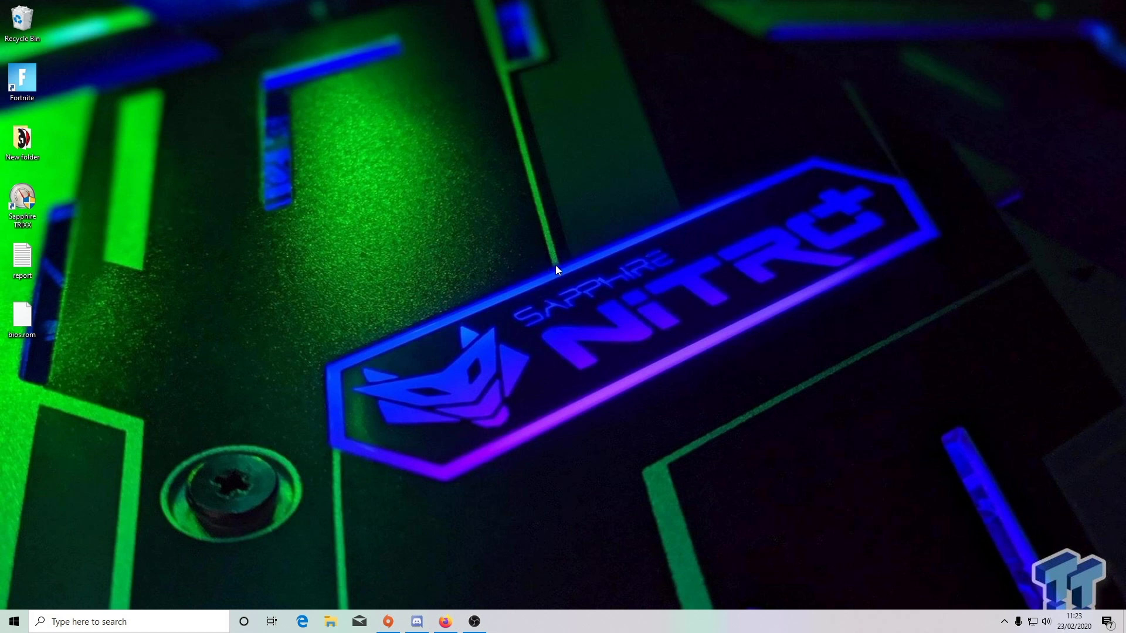
Launch AMD Radeon Software from the desktop menu, maximize it, and go to Performance > Tuning
{"action": "right_click", "coordinate": [555, 267]}
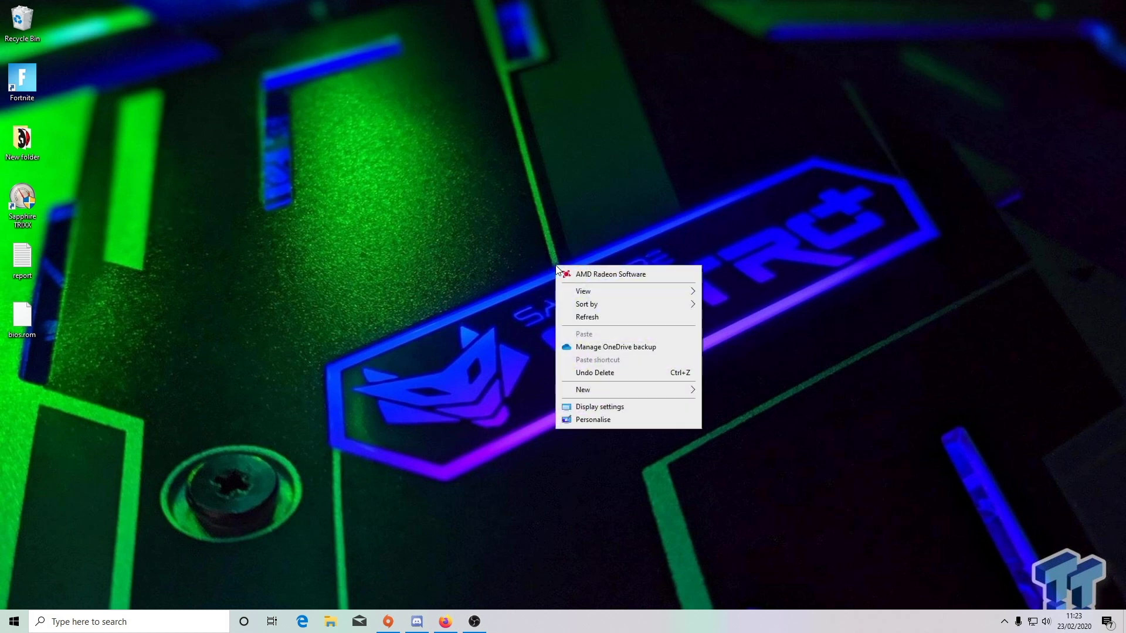
{"action": "left_click", "coordinate": [608, 276]}
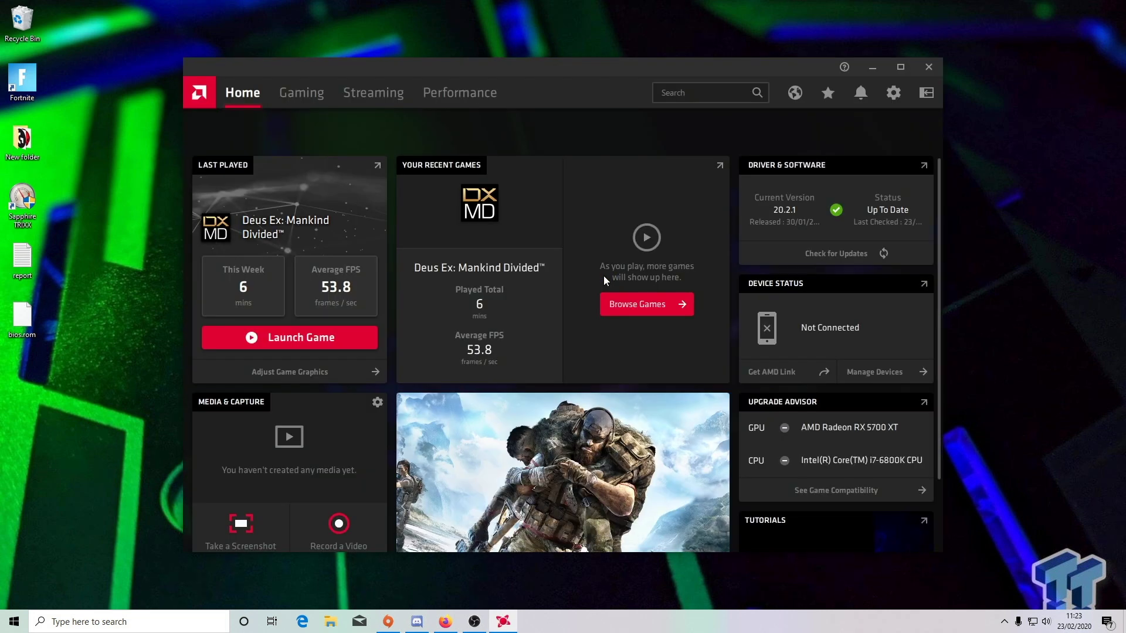
{"action": "double_click", "coordinate": [617, 68]}
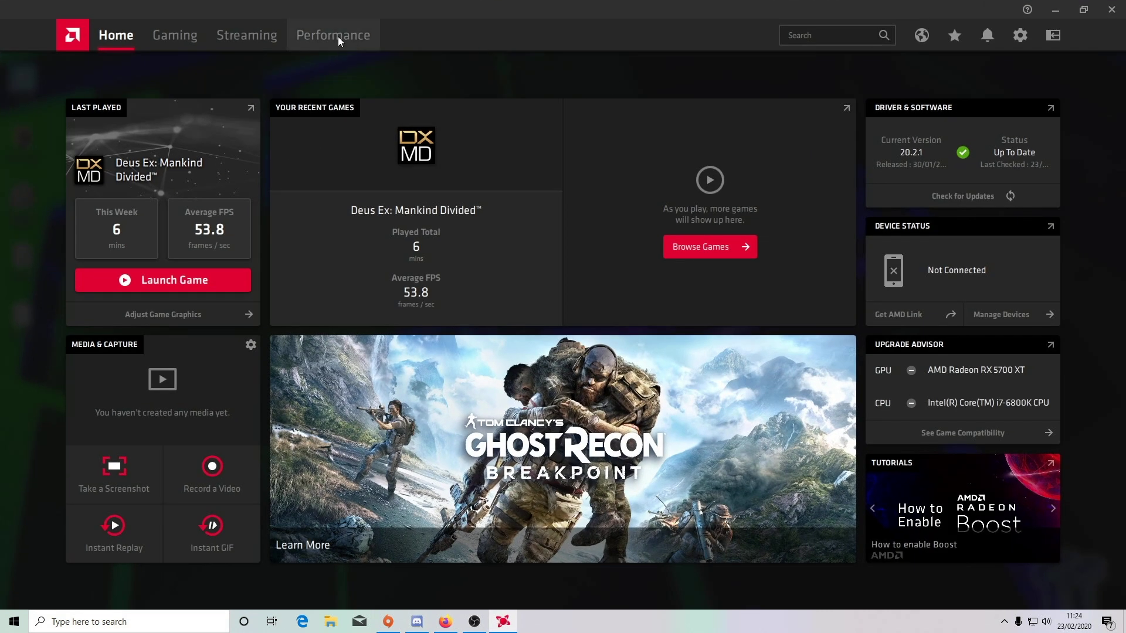
{"action": "left_click", "coordinate": [337, 36]}
{"action": "left_click", "coordinate": [139, 68]}
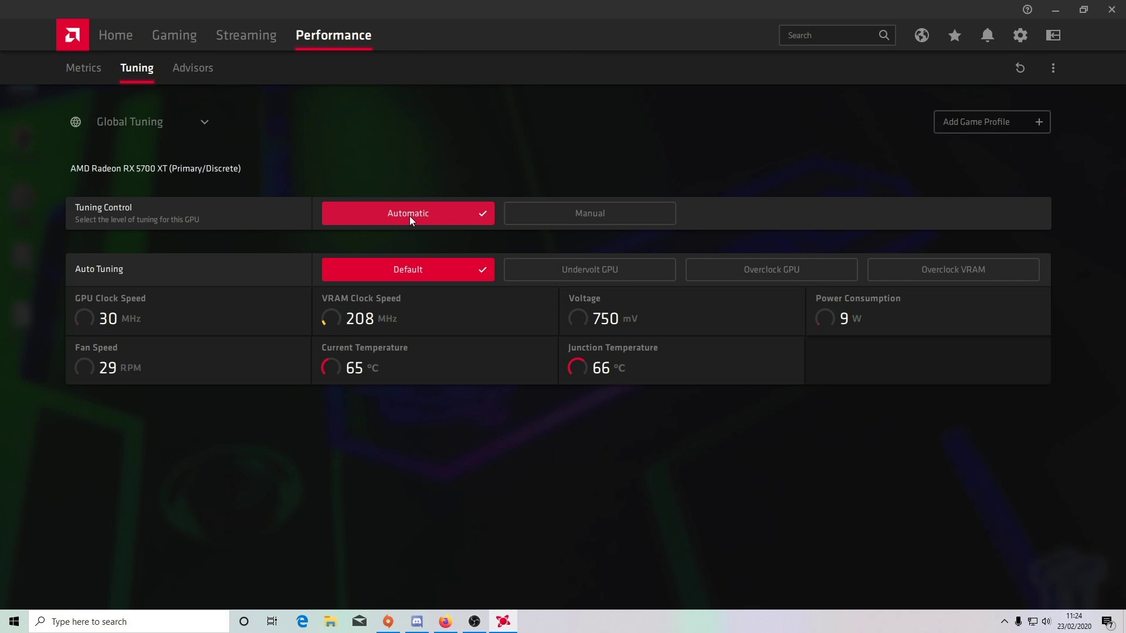
Set Tuning Control to Manual and turn on Fan Tuning, raising Max Fan Speed to 70%
{"action": "left_click", "coordinate": [593, 218]}
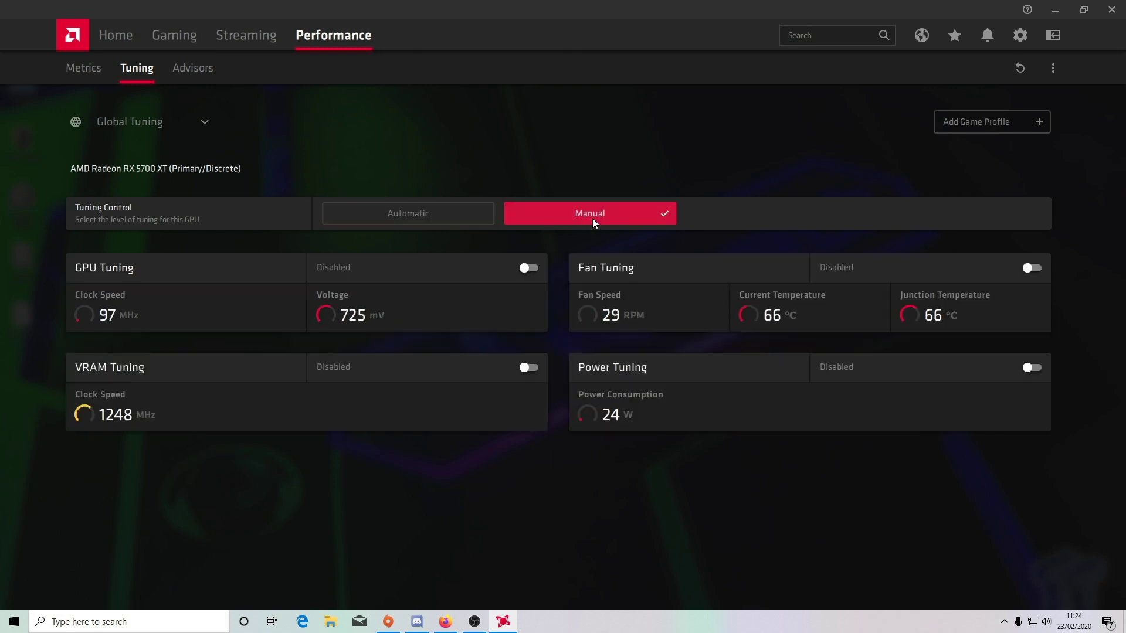
{"action": "left_click", "coordinate": [1032, 269]}
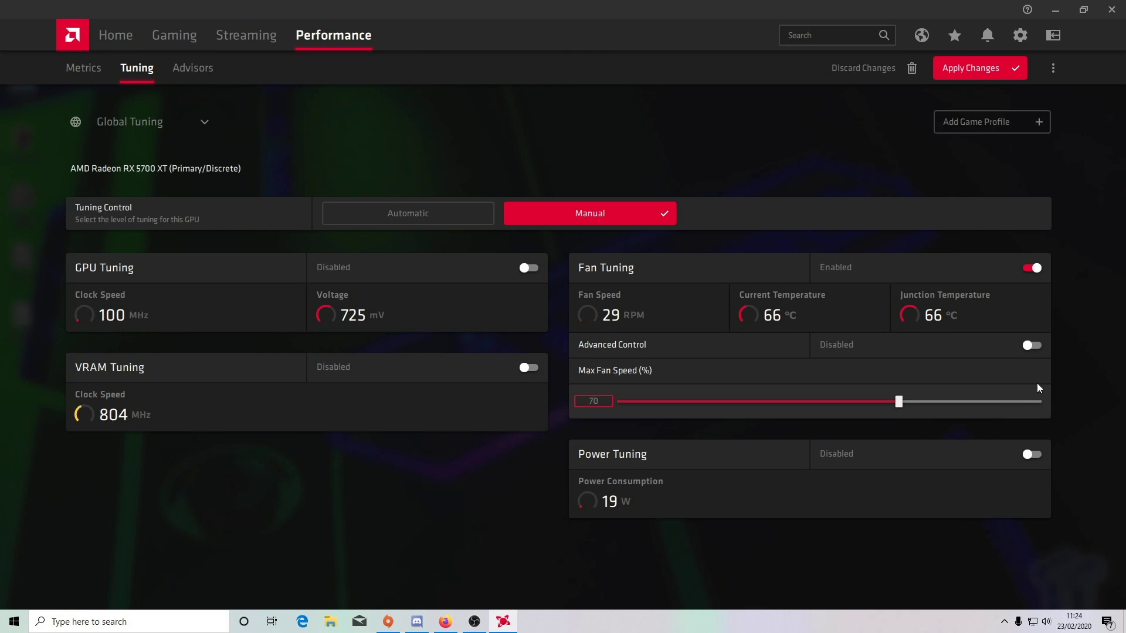
Turn on fan Advanced Control and expand the Fine Tuning Controls for P1–P5
{"action": "left_click", "coordinate": [1032, 346]}
{"action": "left_click_drag", "start_coordinate": [1074, 392], "coordinate": [1074, 456]}
{"action": "scroll", "coordinate": [1076, 461], "scroll_direction": "down", "scroll_amount": 1}
{"action": "left_click", "coordinate": [821, 450]}
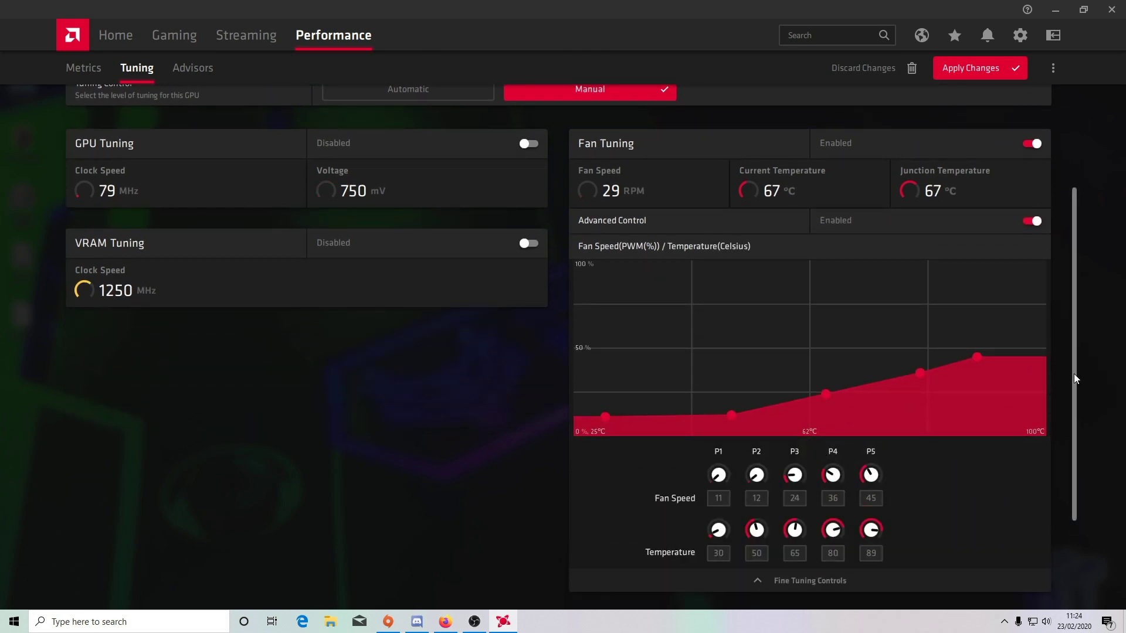
{"action": "left_click_drag", "start_coordinate": [1074, 378], "coordinate": [1074, 403]}
Set P2 fan speed to 35% and raise P3 and P4 to 60% and 79%
{"action": "left_click", "coordinate": [755, 452]}
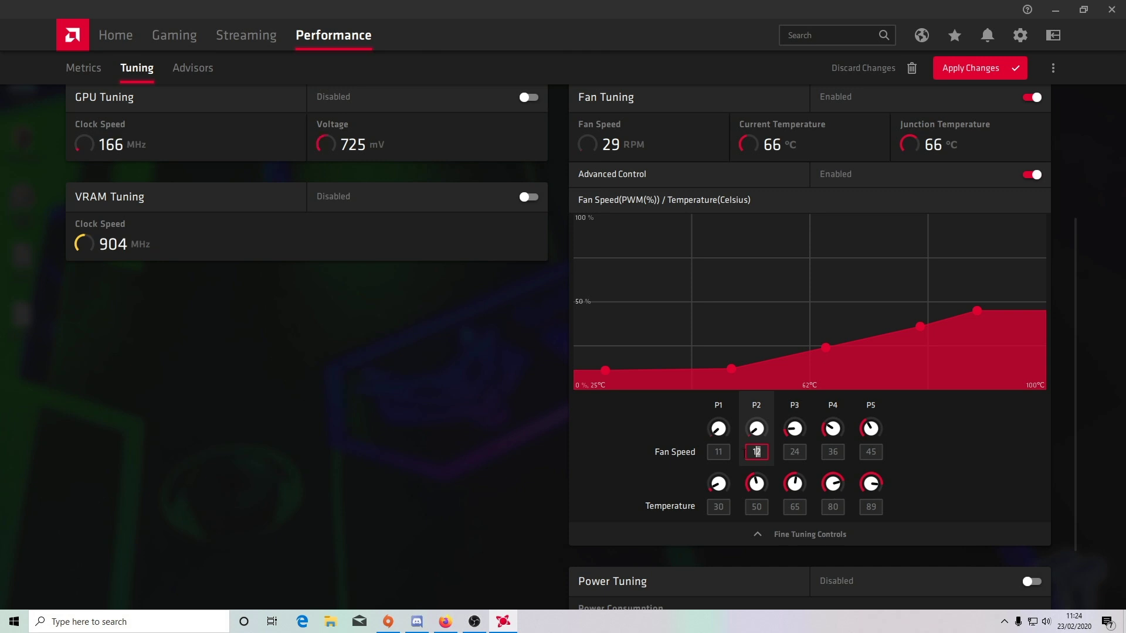
{"action": "type", "text": "35"}
{"action": "left_click", "coordinate": [963, 473]}
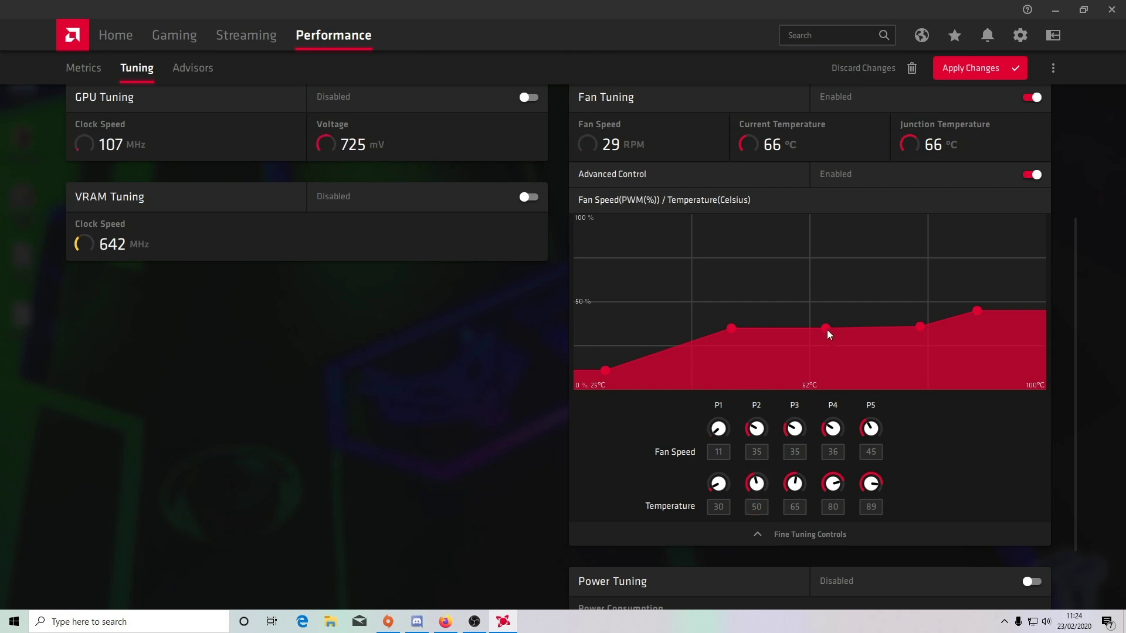
{"action": "left_click_drag", "start_coordinate": [828, 330], "coordinate": [827, 285]}
{"action": "left_click_drag", "start_coordinate": [920, 283], "coordinate": [977, 231]}
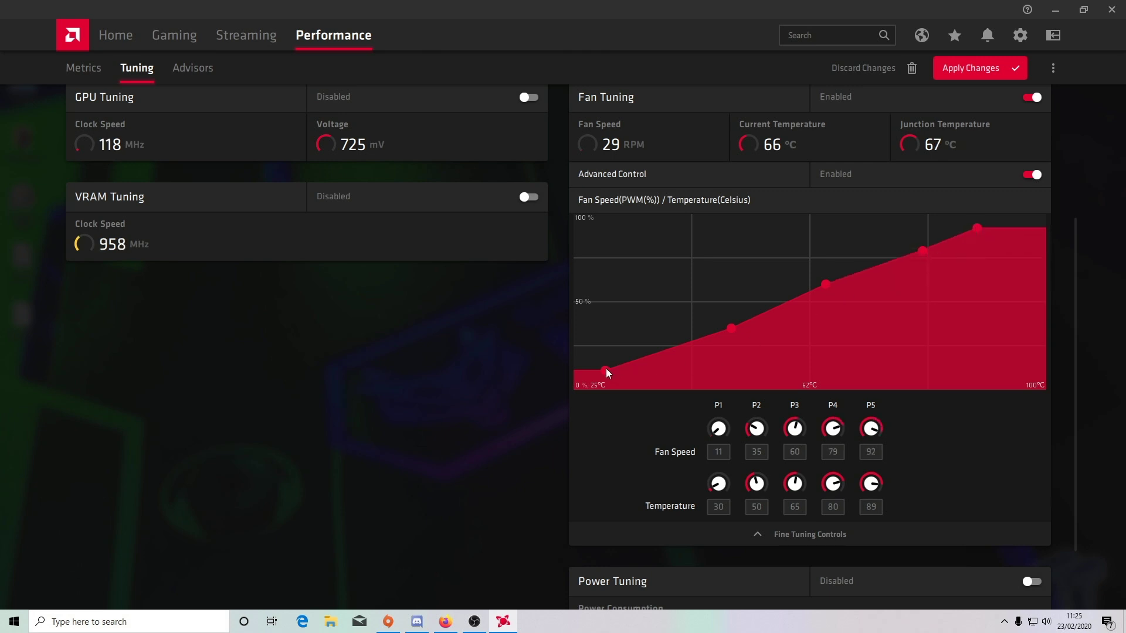